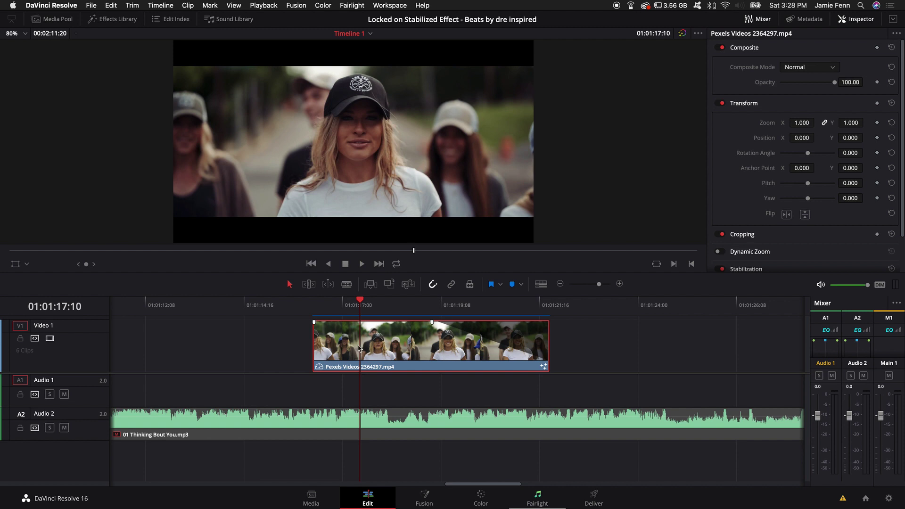
# - Scrub the Edit timeline to preview a few frames of the shaky Pexels clip
pyautogui.moveTo(361, 304); pyautogui.dragTo(372, 320)
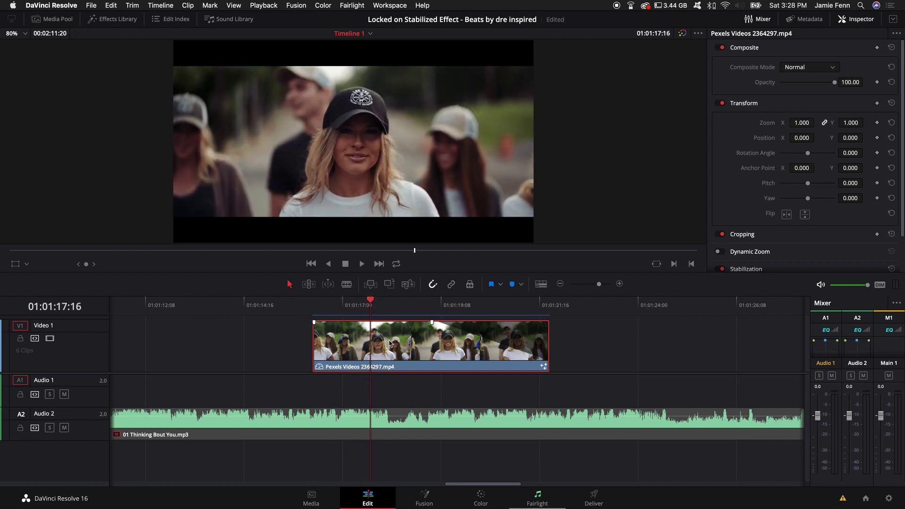
# - Bring the clip into Fusion, insert a Planar Tracker after MediaIn1, and return to frame 833
pyautogui.click(425, 499)
pyautogui.moveTo(71, 366); pyautogui.dragTo(96, 354)
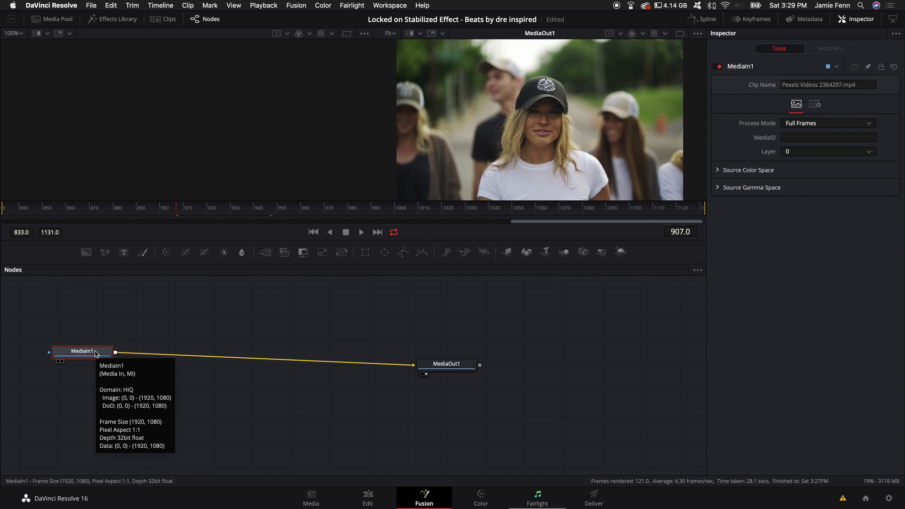
pyautogui.hotkey('shift', 'space')
pyautogui.write('plan')
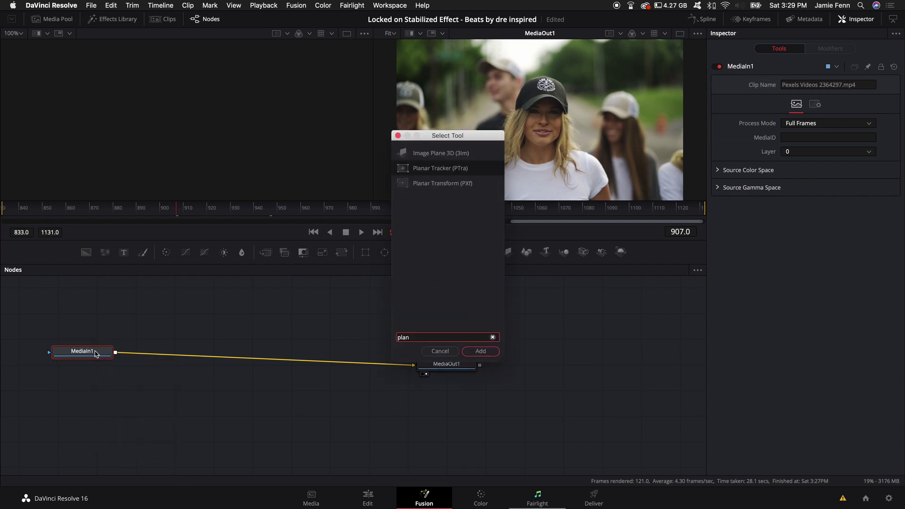
pyautogui.press('Return')
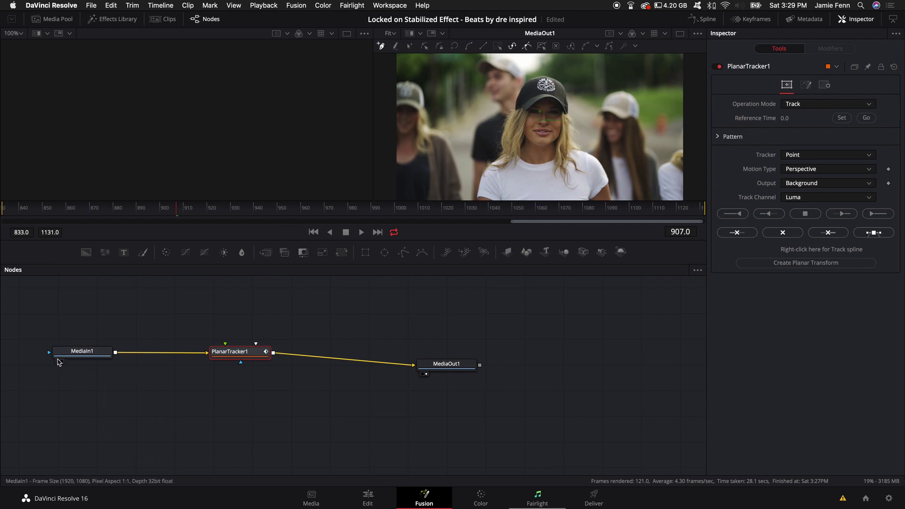
pyautogui.moveTo(238, 359); pyautogui.dragTo(218, 354)
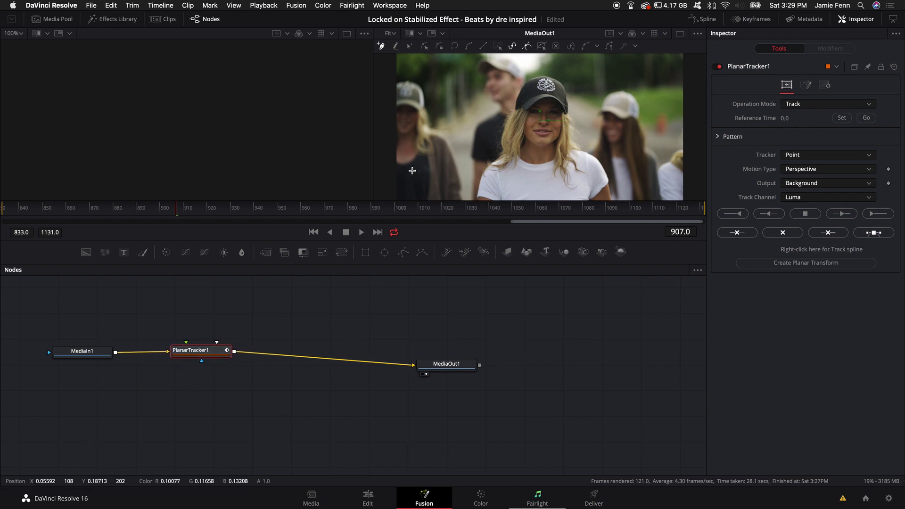
pyautogui.moveTo(177, 216); pyautogui.dragTo(4, 214)
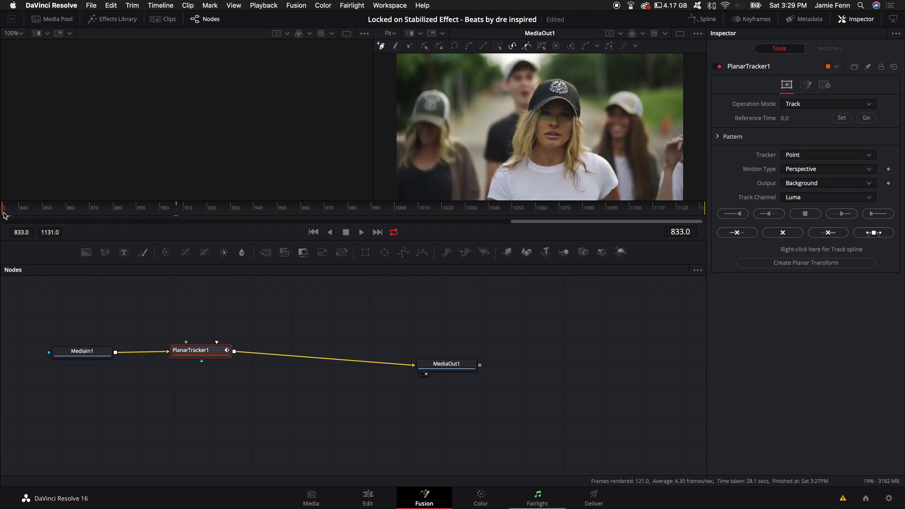
# - Set reference time to frame 833, Tracker to Hybrid Point/Area, and Motion Type to Translation
pyautogui.click(844, 119)
pyautogui.click(801, 156)
pyautogui.click(804, 175)
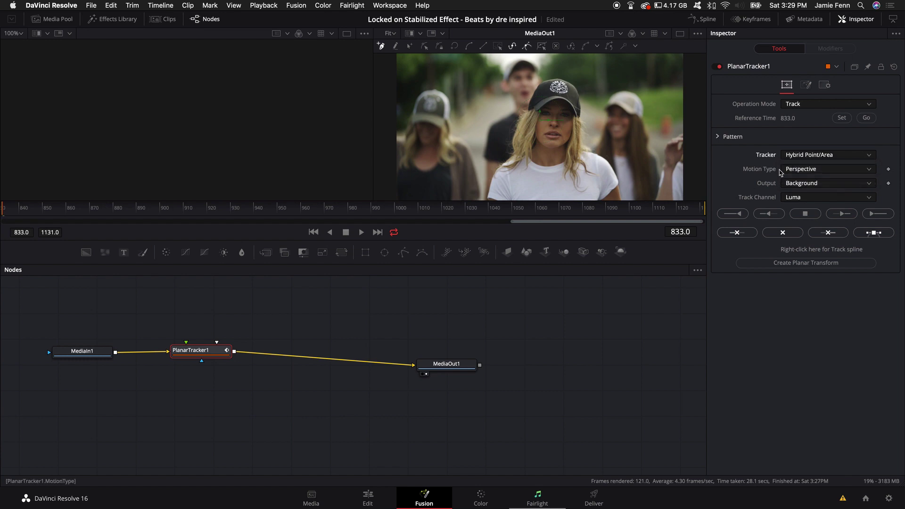
pyautogui.click(796, 169)
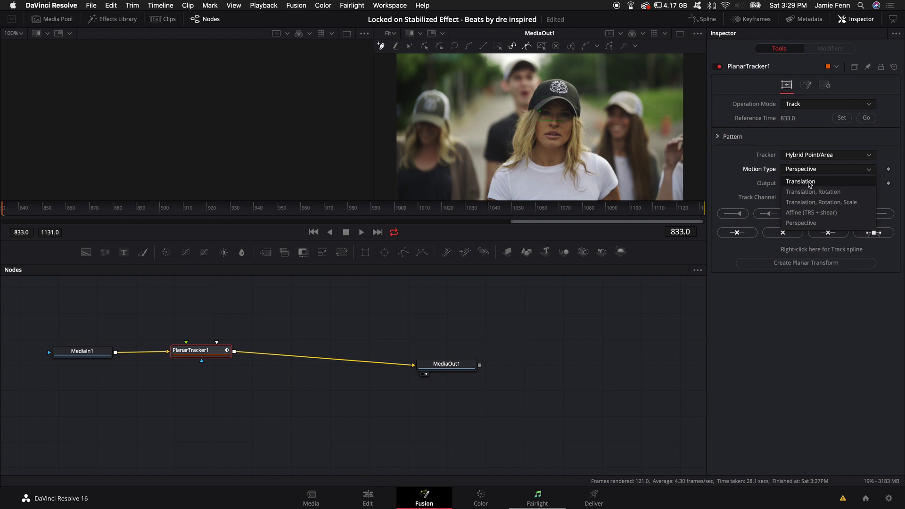
pyautogui.click(810, 184)
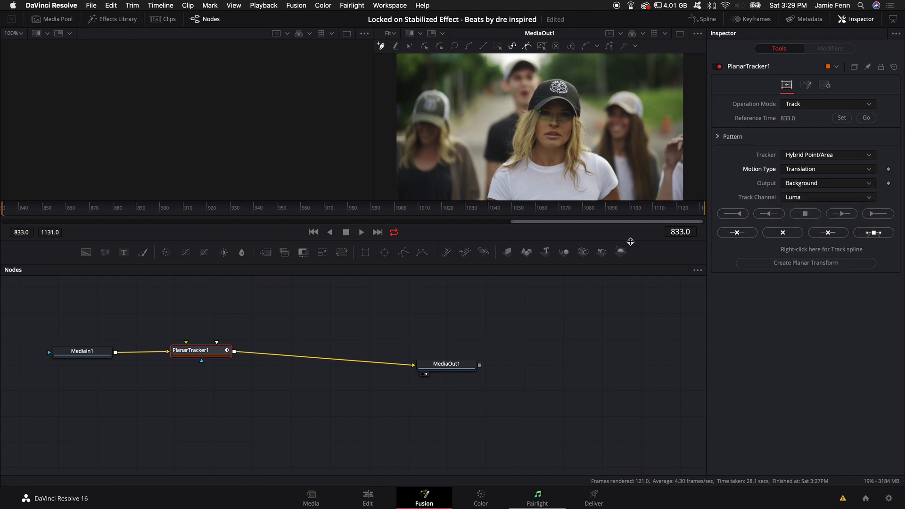
# - Outline the hat logo with a closed polygon and track it forward through frame 1131
pyautogui.moveTo(635, 241); pyautogui.dragTo(635, 300)
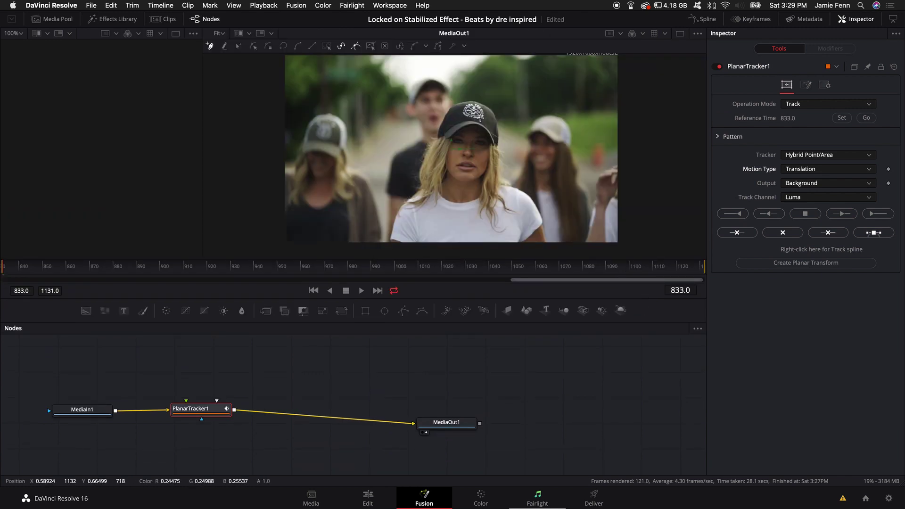
pyautogui.click(484, 111)
pyautogui.click(481, 121)
pyautogui.click(464, 120)
pyautogui.click(483, 111)
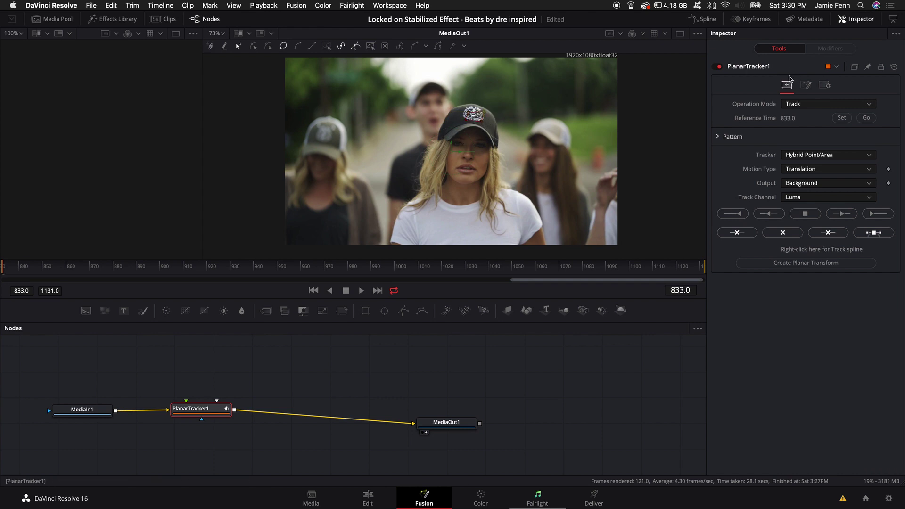
pyautogui.click(878, 215)
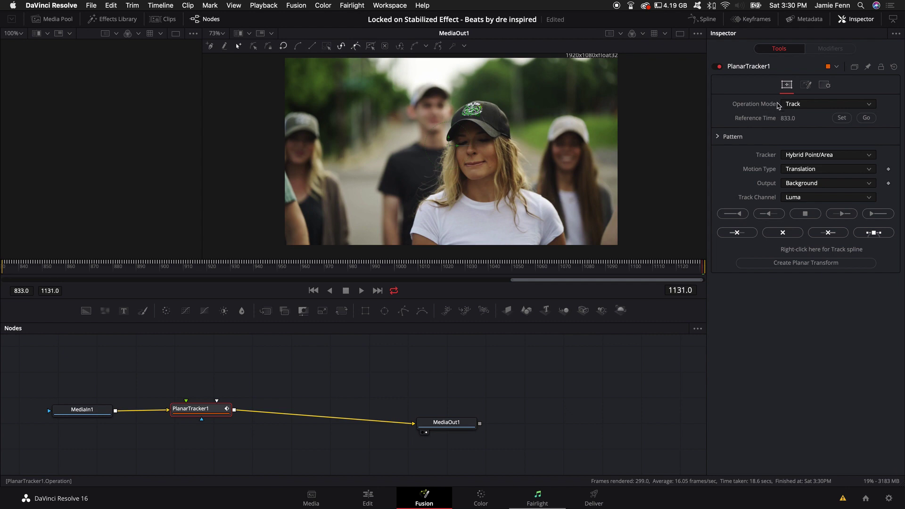
# - Switch Operation Mode to Stabilize and play the loop to check the logo stays locked
pyautogui.click(813, 105)
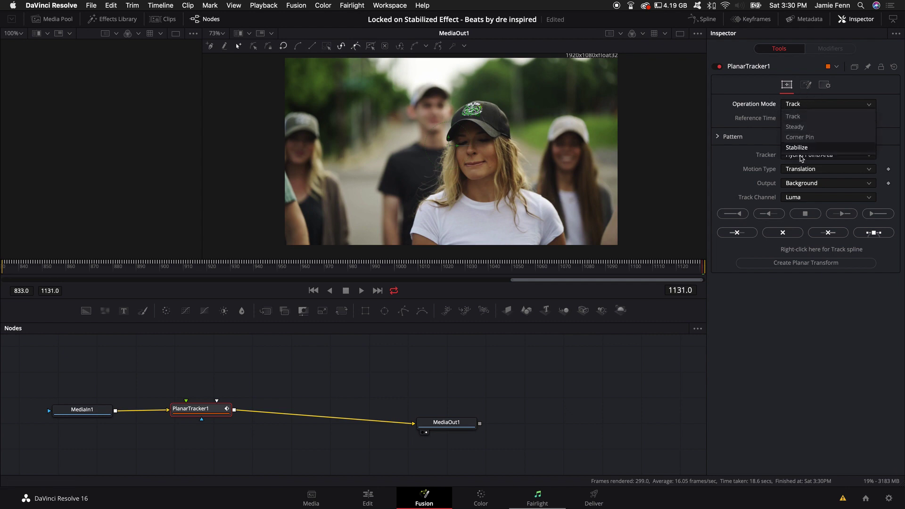
pyautogui.click(805, 148)
pyautogui.press('space')
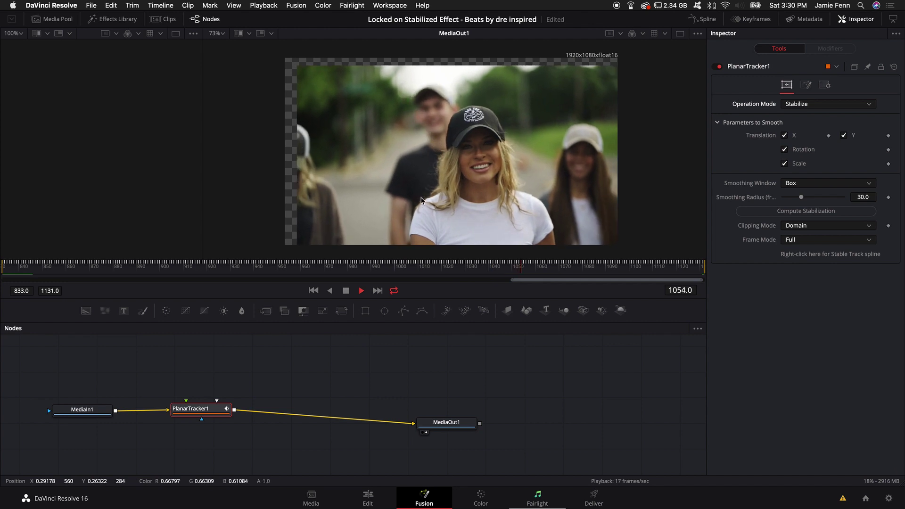
pyautogui.press('space')
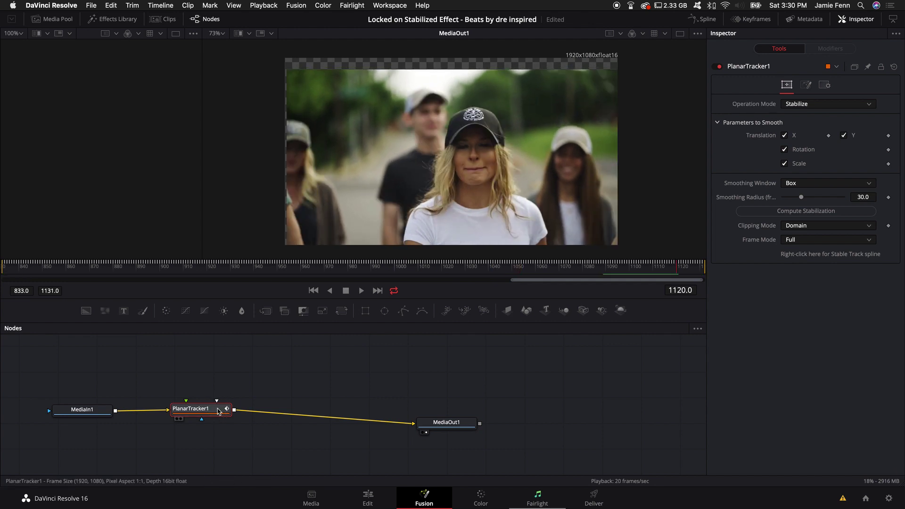
# - Add a Transform node after PlanarTracker1 and set its Size to 1.13
pyautogui.hotkey('shift', 'space')
pyautogui.write('plan')
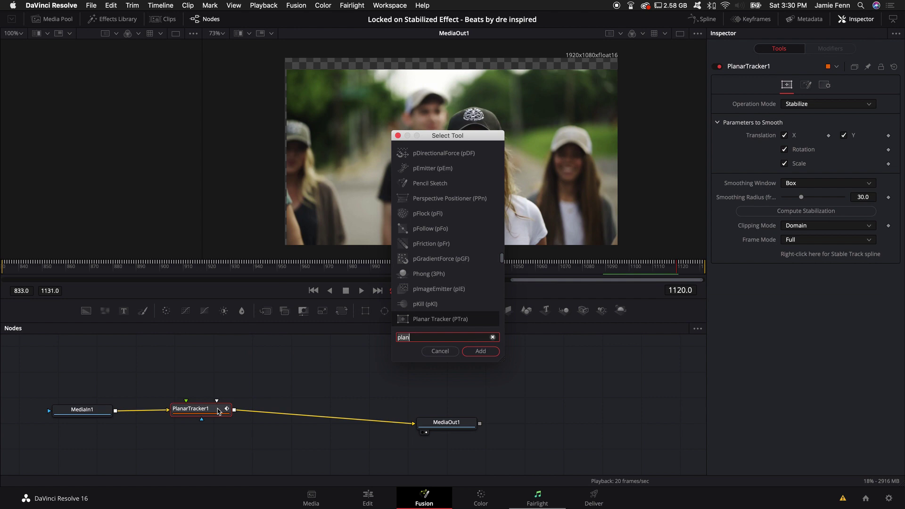
pyautogui.press('BackSpace')
pyautogui.press('BackSpace')
pyautogui.press('BackSpace')
pyautogui.press('BackSpace')
pyautogui.write('transform')
pyautogui.press('Return')
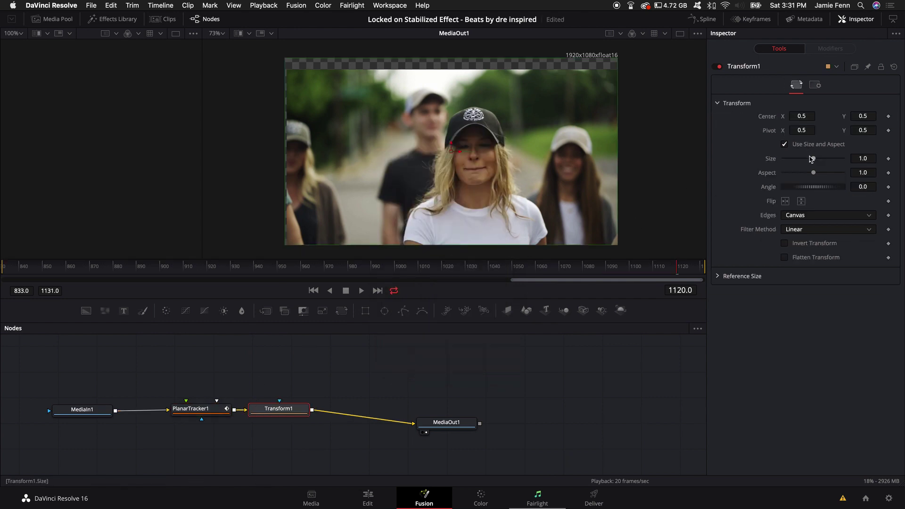
pyautogui.moveTo(632, 270); pyautogui.dragTo(353, 272)
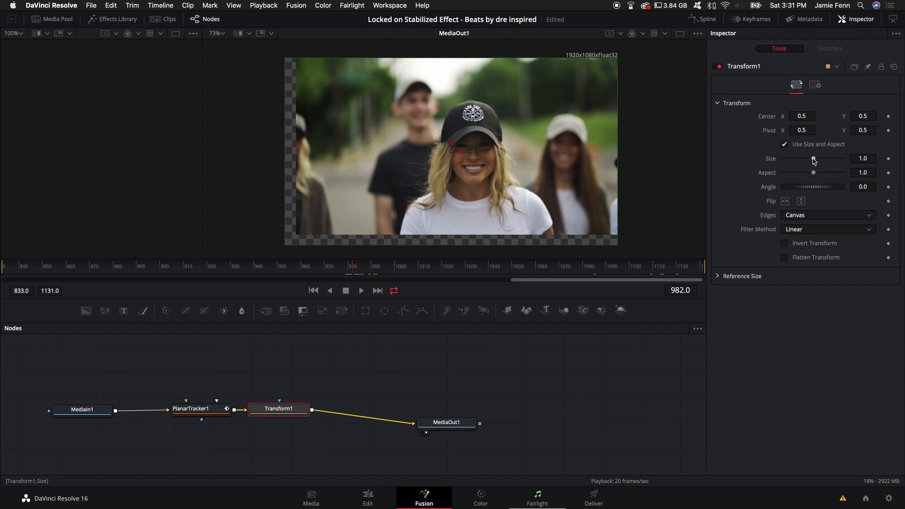
pyautogui.moveTo(814, 160); pyautogui.dragTo(815, 159)
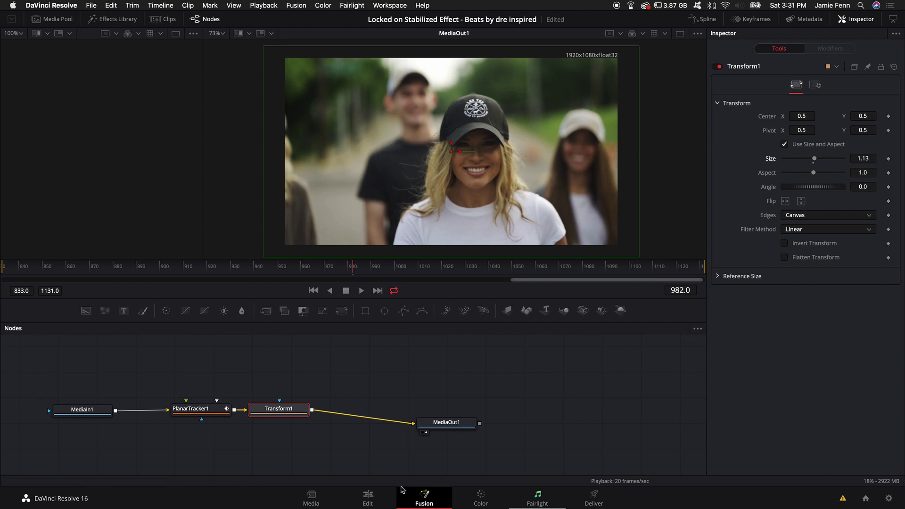
# - Go back to the Edit page and replay the stabilized, scaled Pexels clip
pyautogui.click(373, 496)
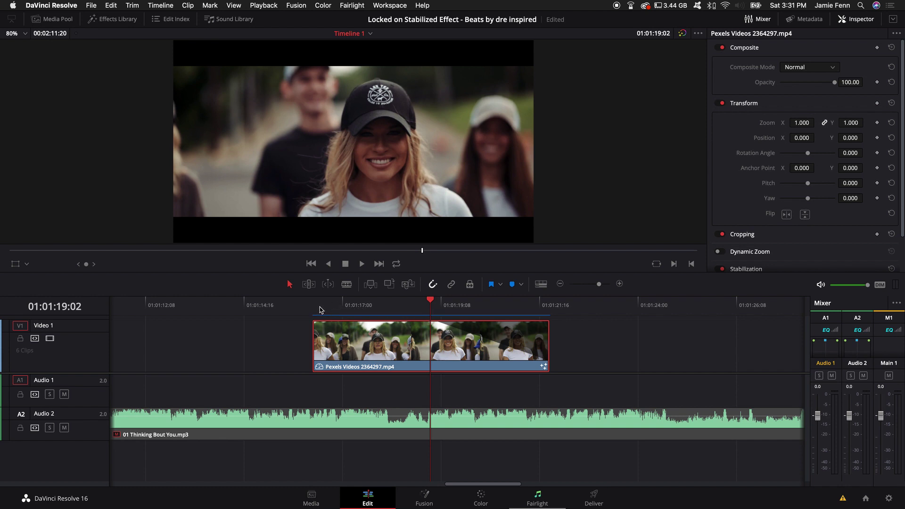
pyautogui.click(313, 308)
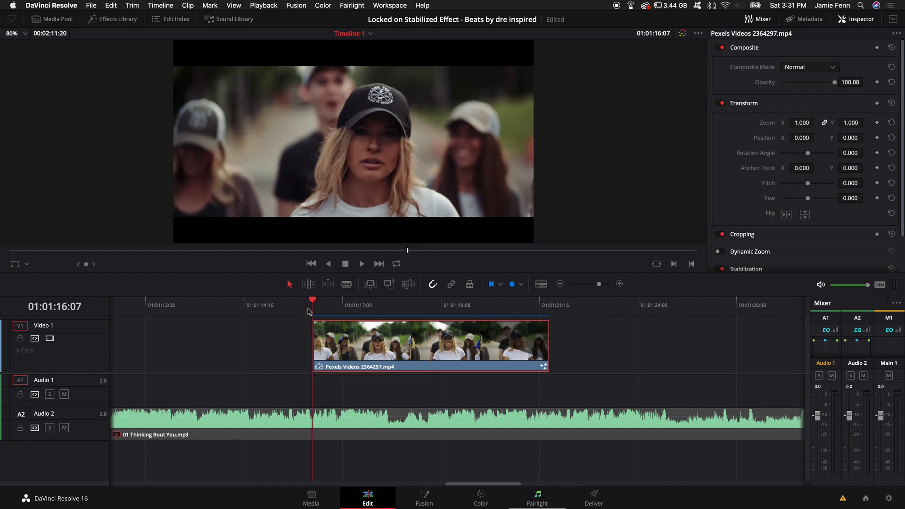